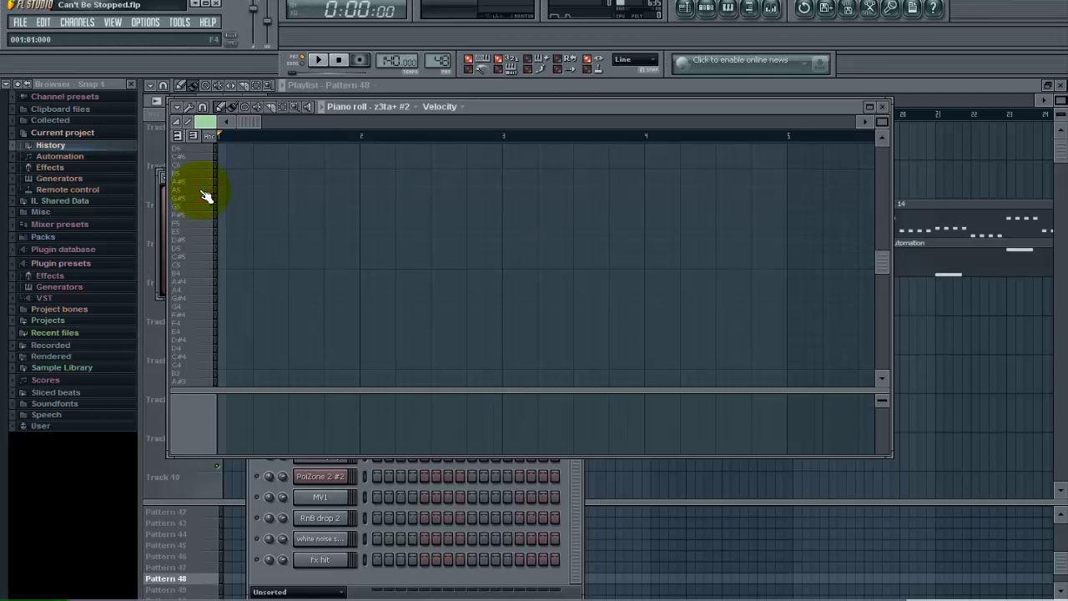
# - Draw four evenly spaced short A5 notes across bar 1 of the z3ta+ #2 pattern and preview them
pyautogui.click(204, 194)
pyautogui.click(222, 191)
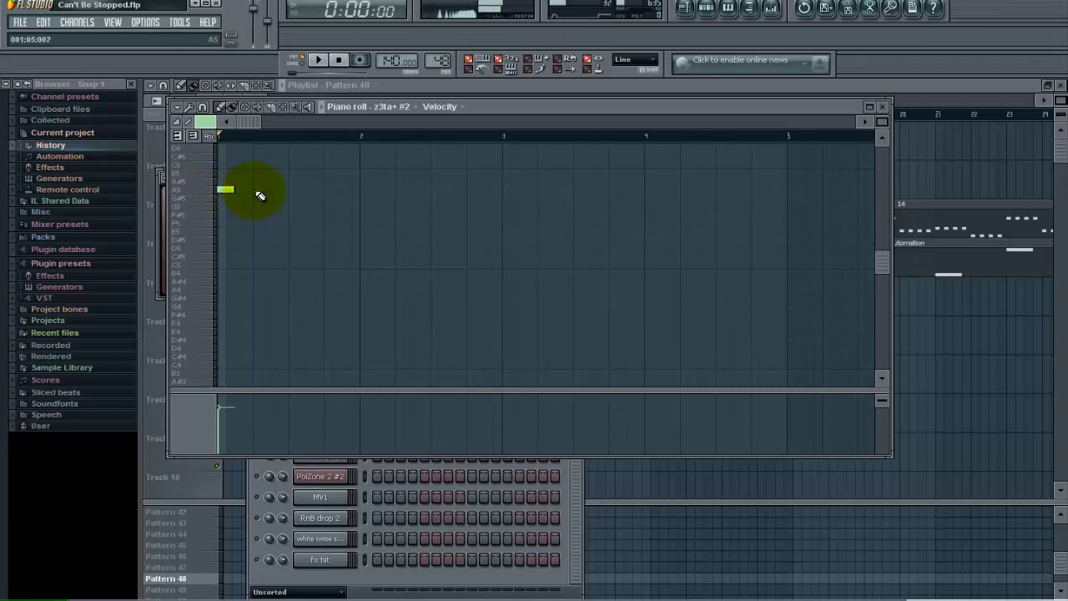
pyautogui.click(257, 189)
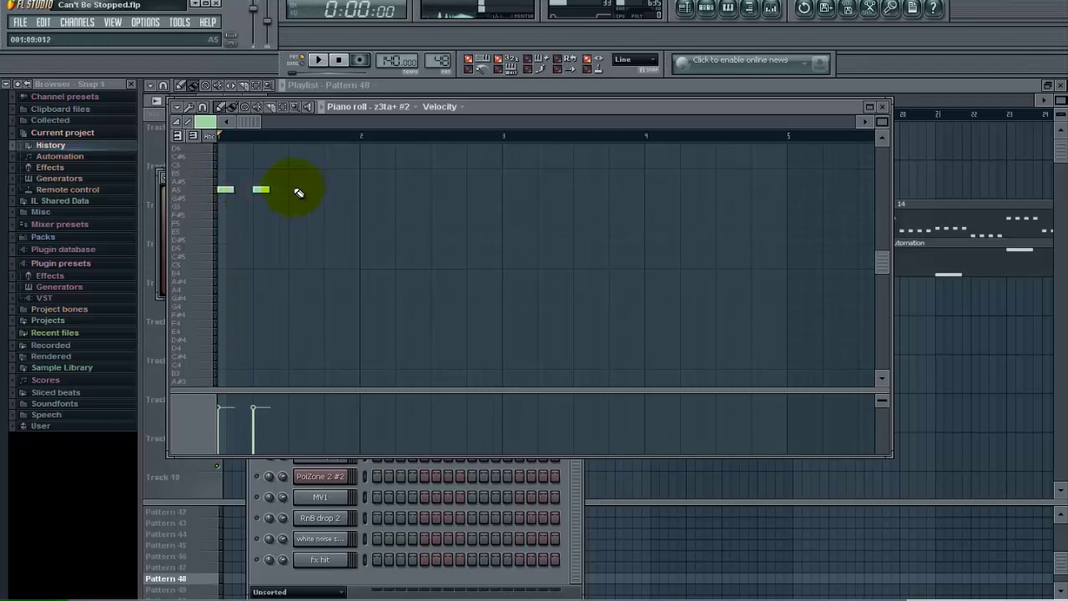
pyautogui.click(290, 189)
pyautogui.click(329, 191)
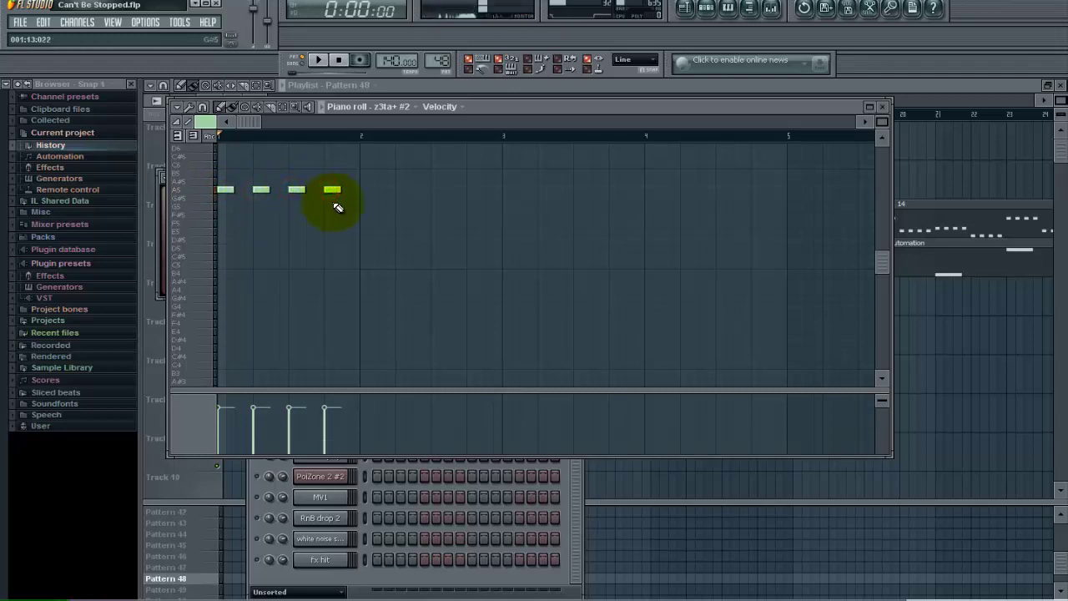
pyautogui.press('space')
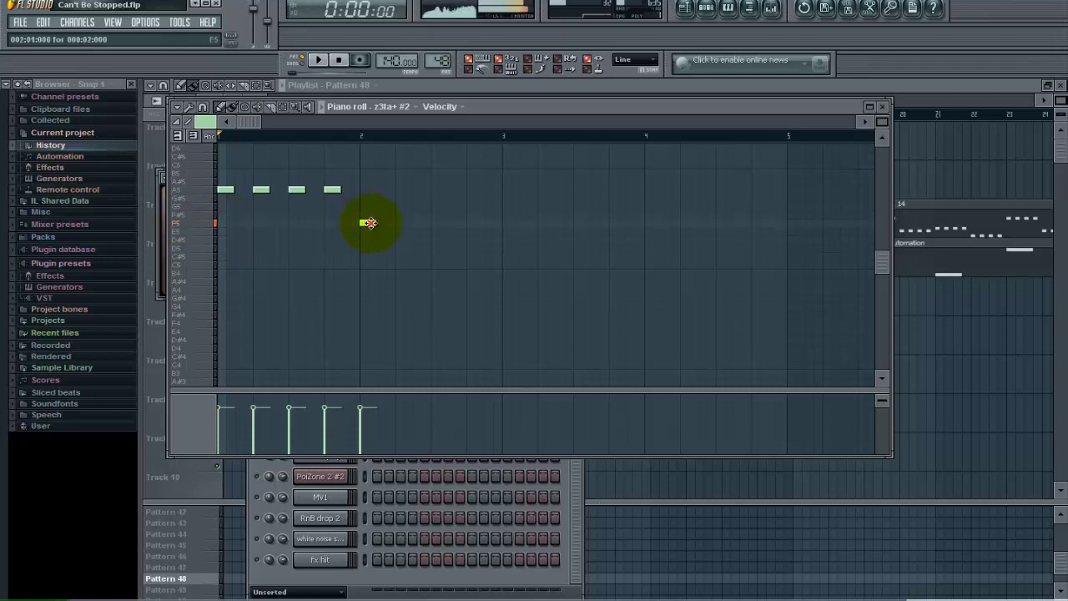
# - Add four short E5 notes across bar 2, previewing after the first one
pyautogui.click(368, 232)
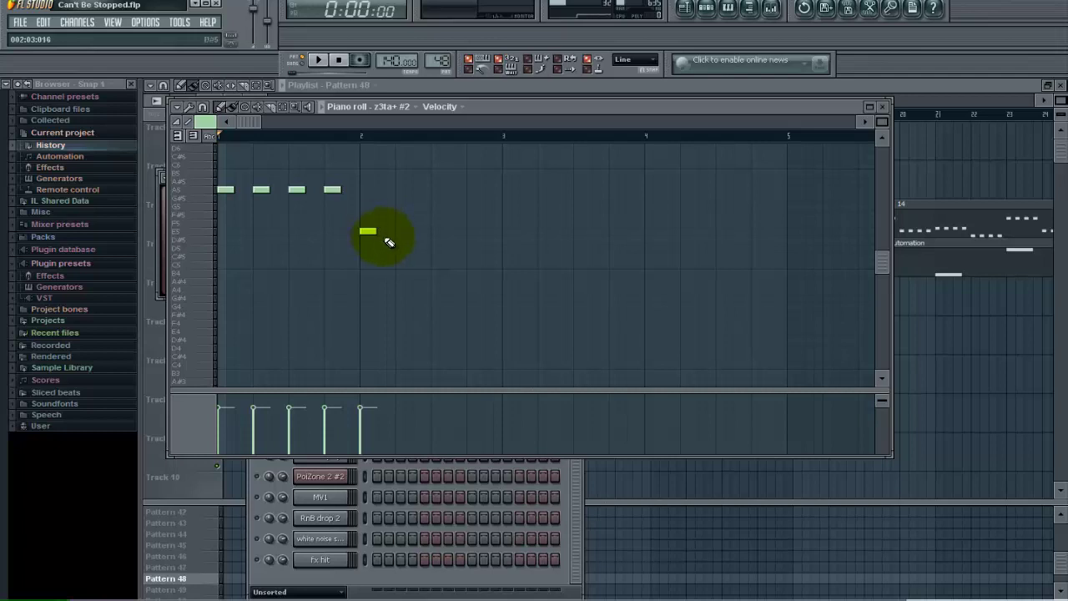
pyautogui.press('space')
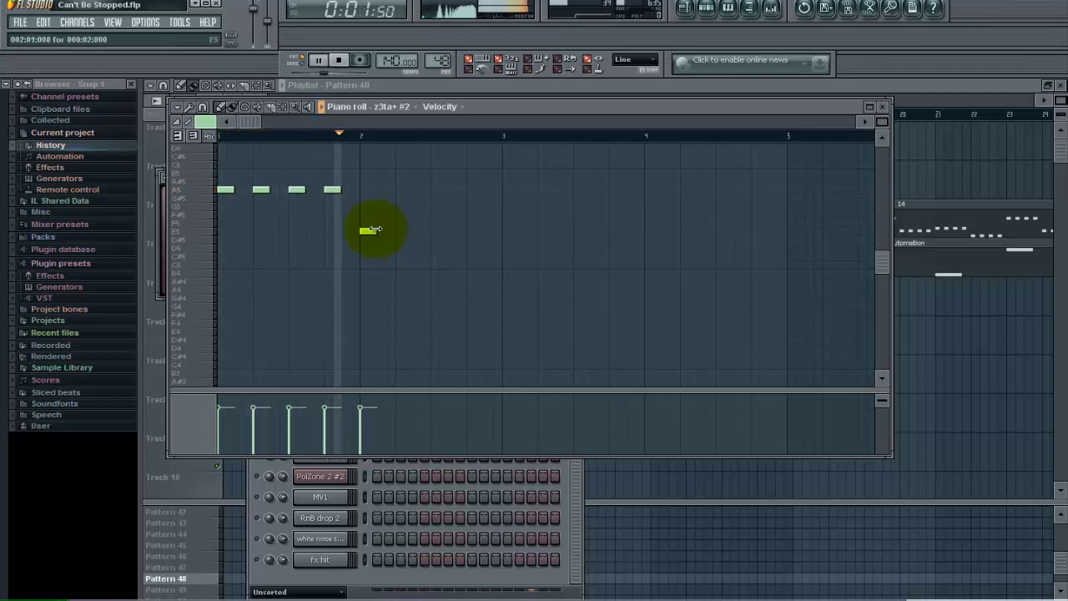
pyautogui.press('space')
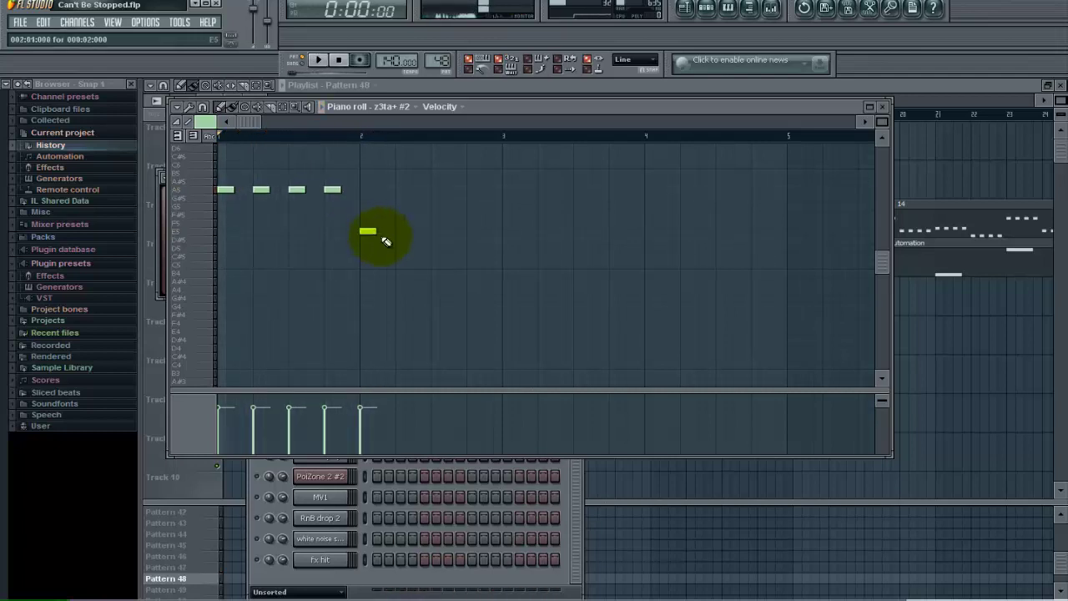
pyautogui.click(404, 232)
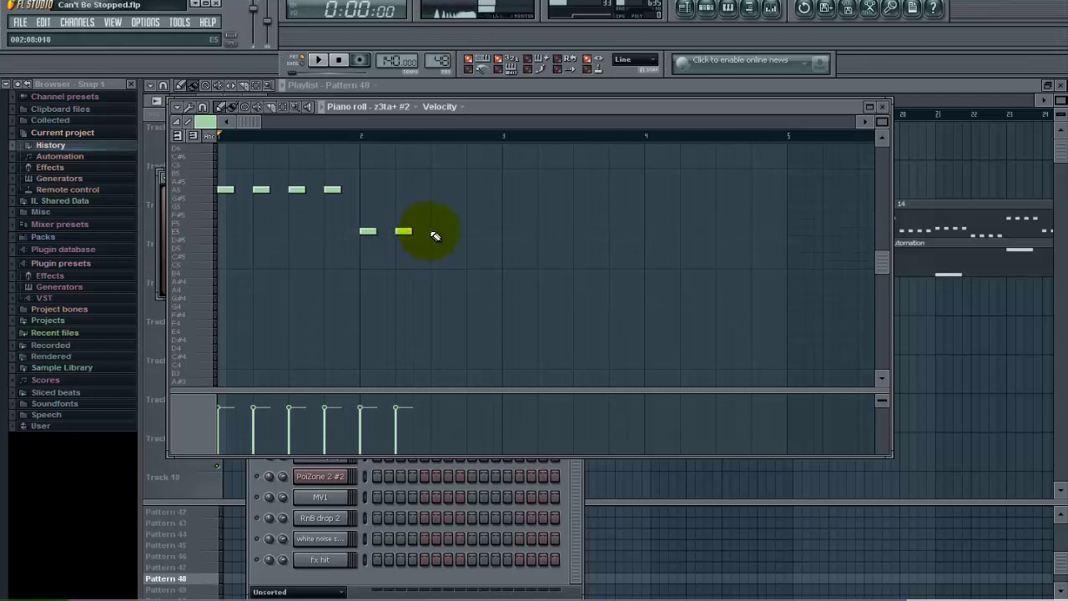
pyautogui.click(435, 232)
pyautogui.click(472, 233)
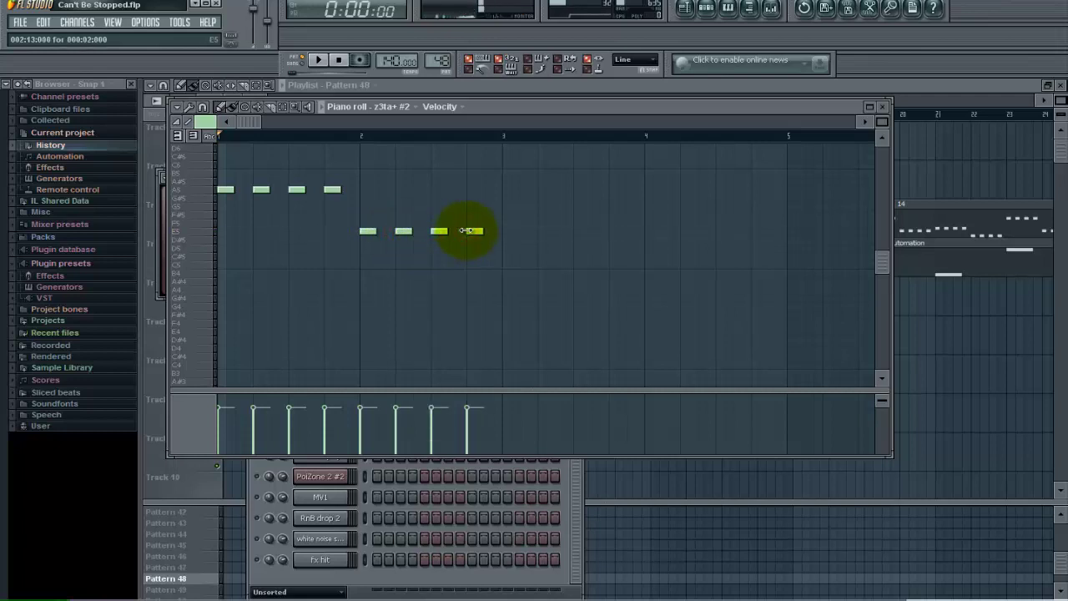
# - Add four short F5 notes across bar 3
pyautogui.click(510, 228)
pyautogui.click(544, 224)
pyautogui.click(580, 223)
pyautogui.click(615, 223)
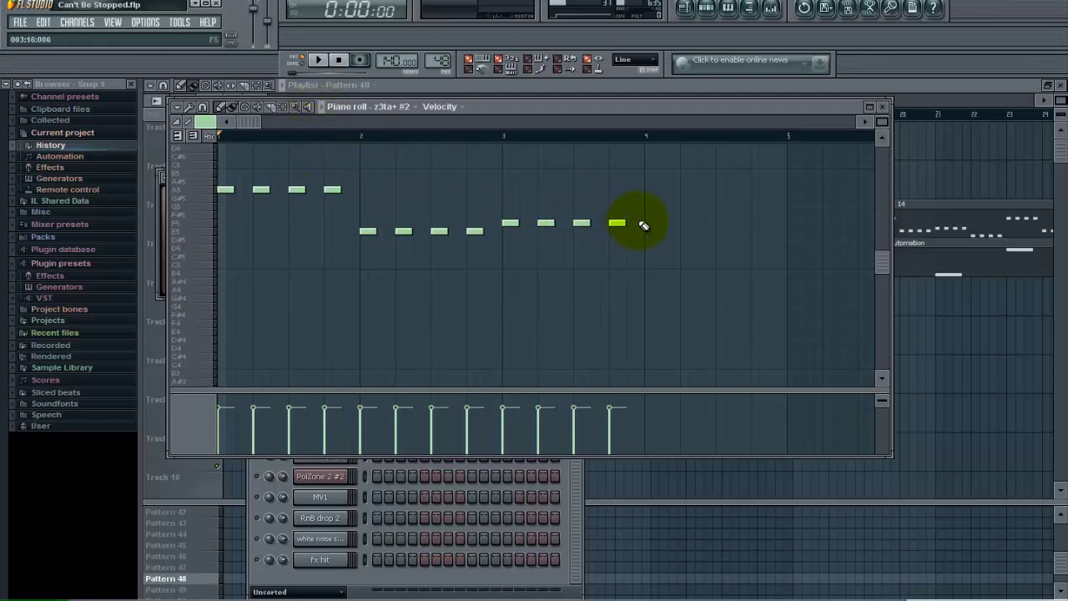
# - Delete the four F5 notes and four E5 notes from bars 2–3
pyautogui.rightClick(623, 222)
pyautogui.rightClick(510, 223)
pyautogui.rightClick(546, 223)
pyautogui.rightClick(580, 223)
pyautogui.rightClick(475, 231)
pyautogui.rightClick(439, 232)
pyautogui.rightClick(403, 232)
pyautogui.rightClick(367, 231)
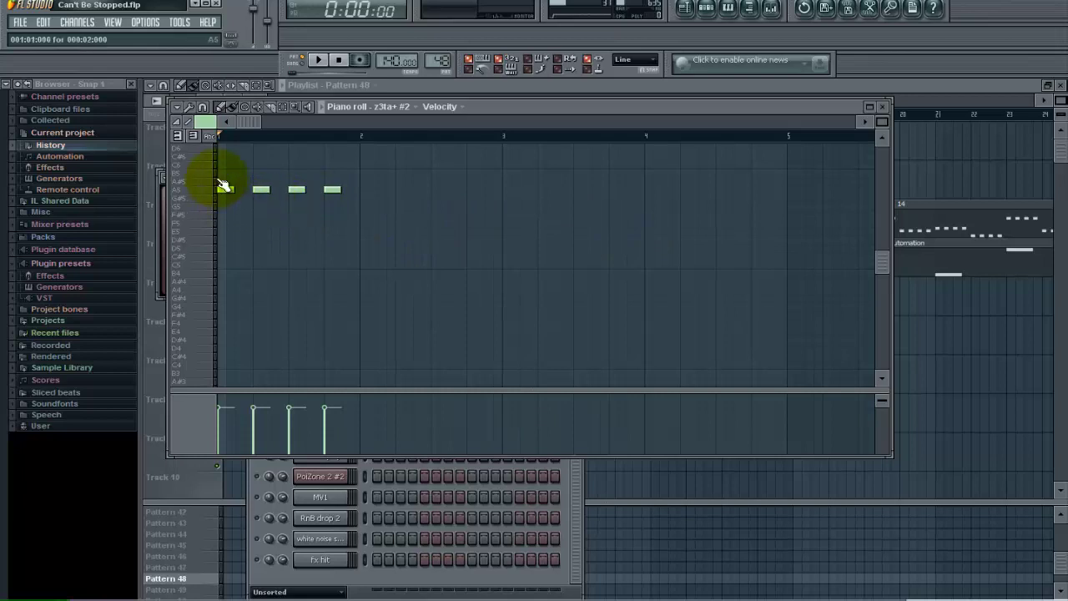
# - Play back the remaining four A5 notes and select them all
pyautogui.click(318, 60)
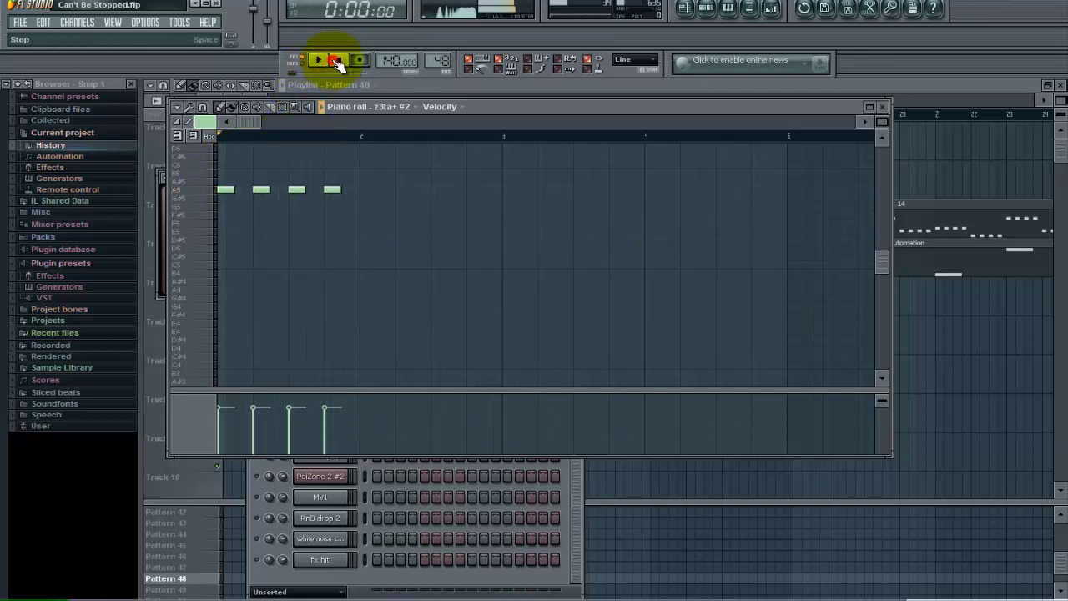
pyautogui.click(338, 62)
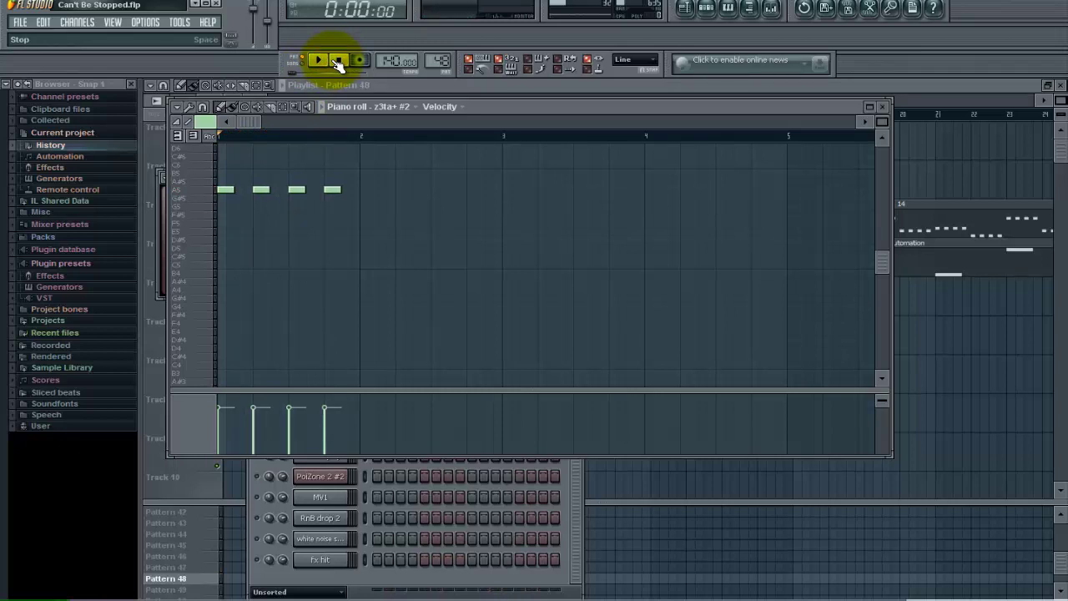
pyautogui.hotkey('ctrl', 'a')
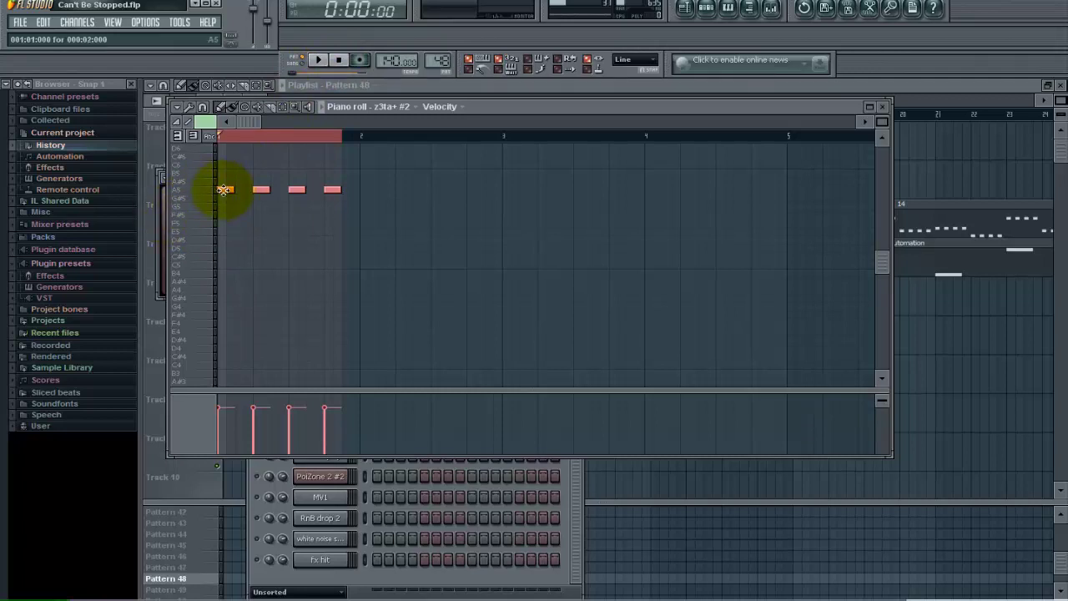
# - Copy the four A5 notes down to E5 at bar 2, reopen z3ta+ #2's piano roll, and play both groups
pyautogui.moveTo(223, 190); pyautogui.dragTo(368, 237)
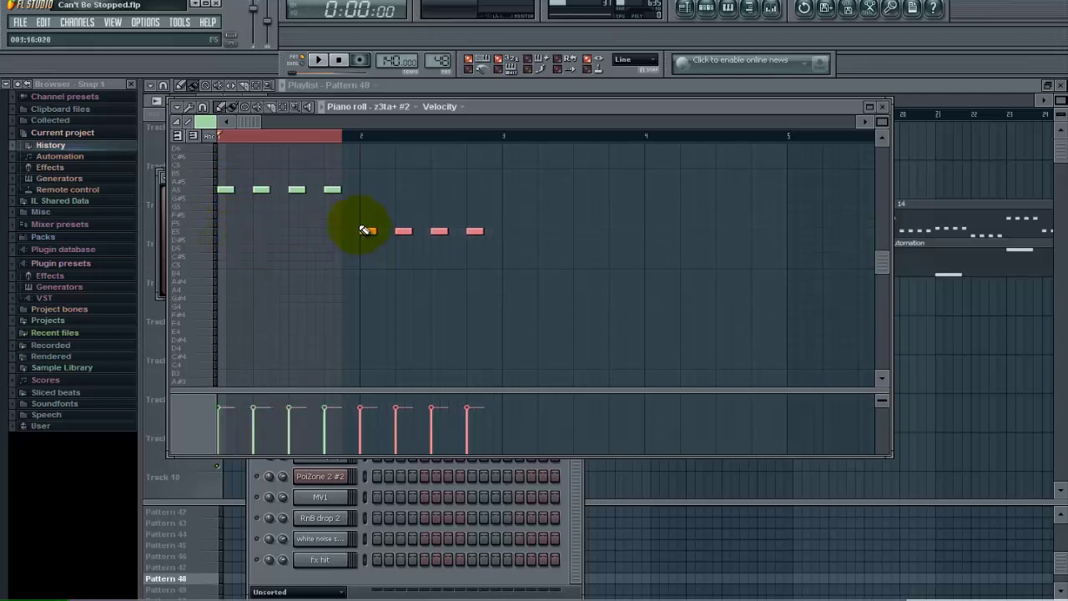
pyautogui.press('F7')
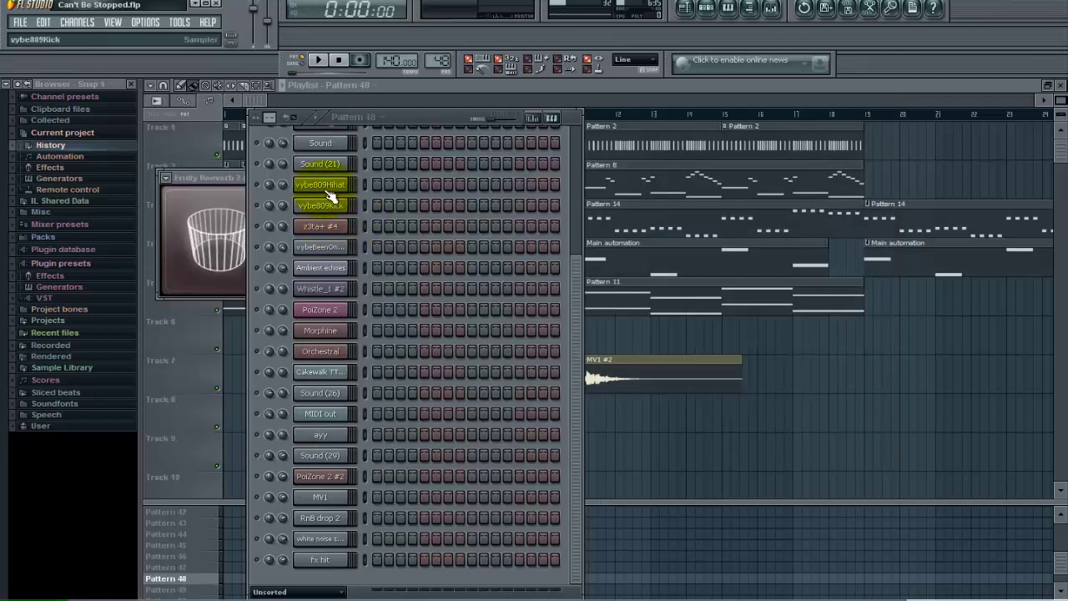
pyautogui.rightClick(332, 227)
pyautogui.click(375, 227)
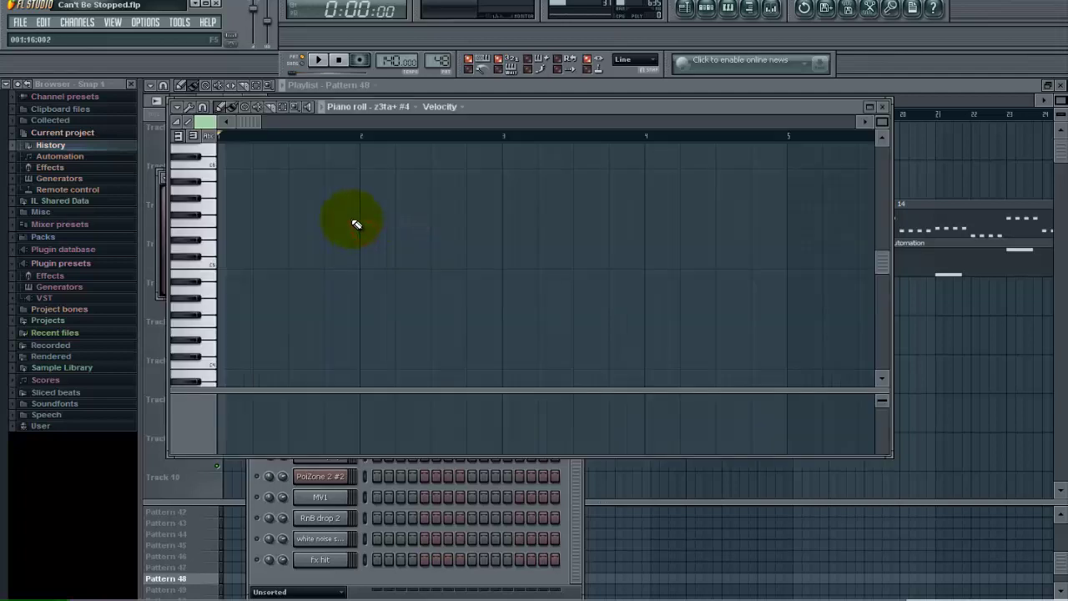
pyautogui.click(884, 107)
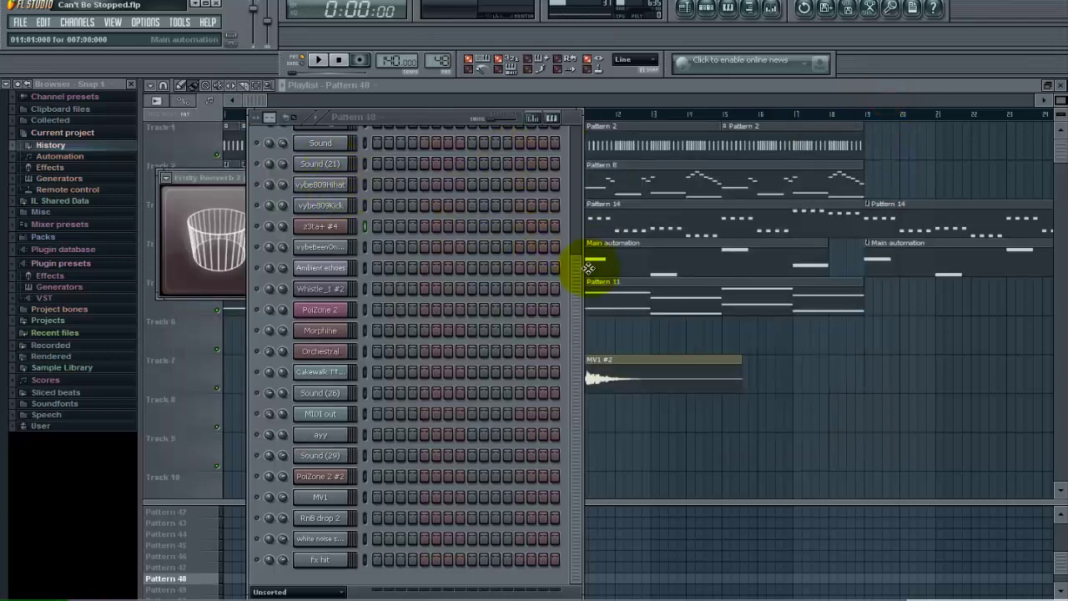
pyautogui.scroll(3, 573, 191)
pyautogui.rightClick(344, 209)
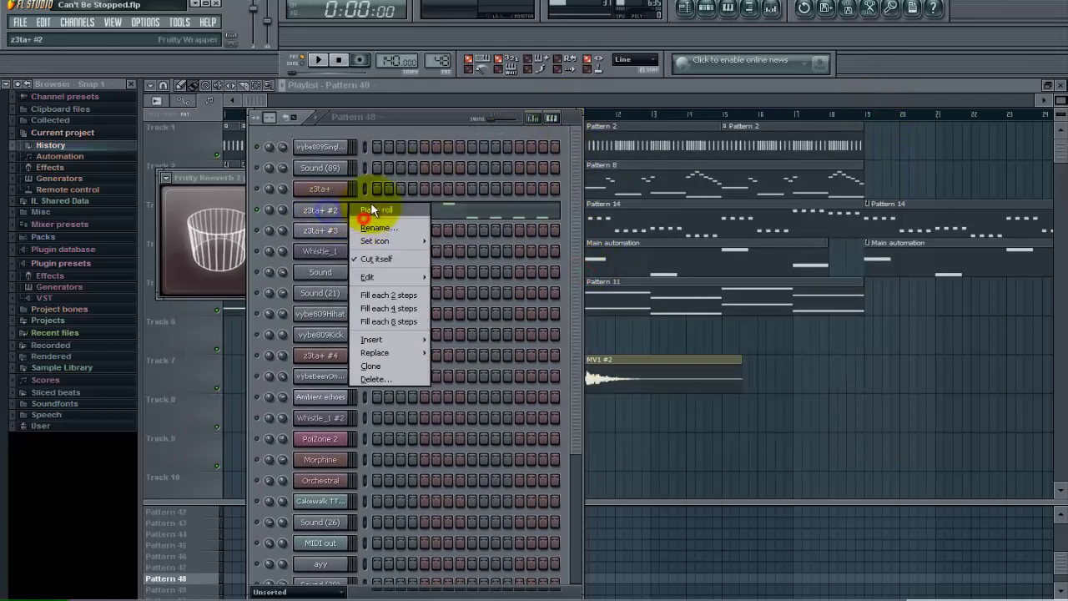
pyautogui.click(375, 213)
pyautogui.press('space')
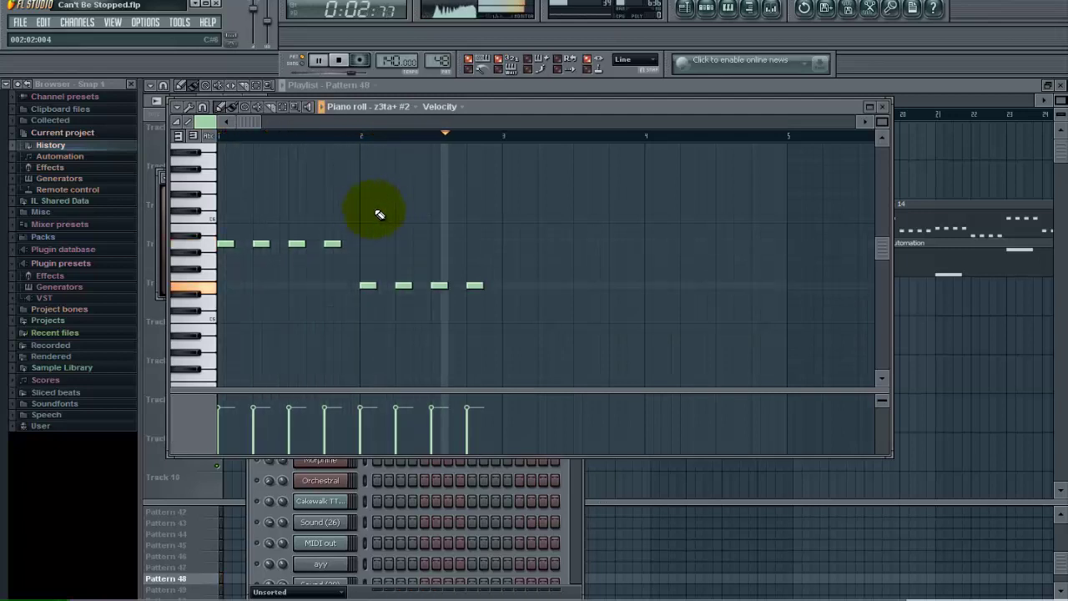
# - Stop playback and select the four E5 notes in bar 2
pyautogui.press('space')
pyautogui.click(440, 281)
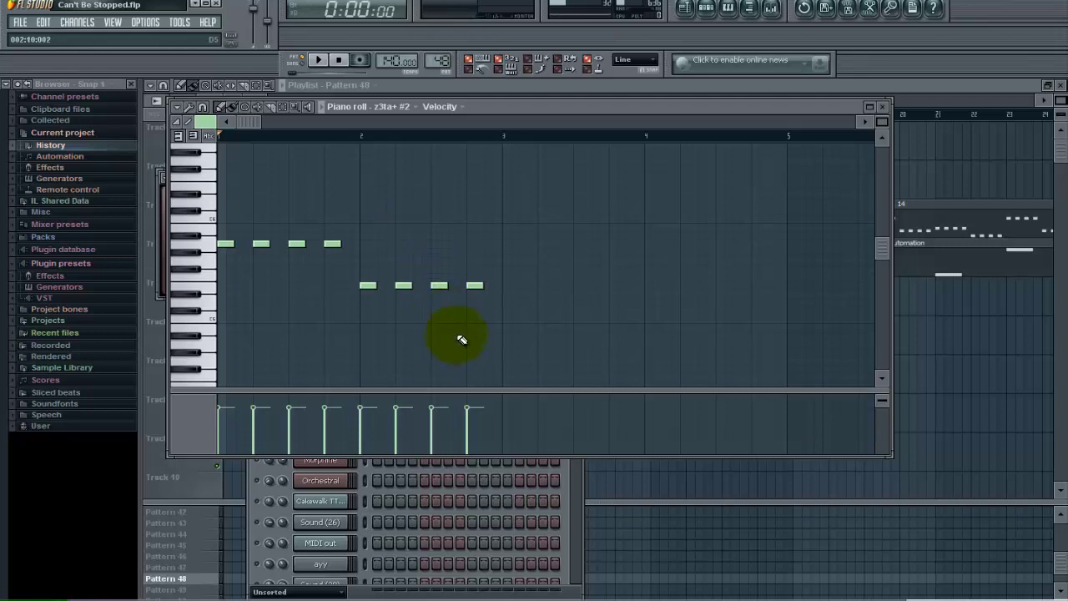
pyautogui.click(285, 108)
pyautogui.moveTo(516, 312); pyautogui.dragTo(352, 265)
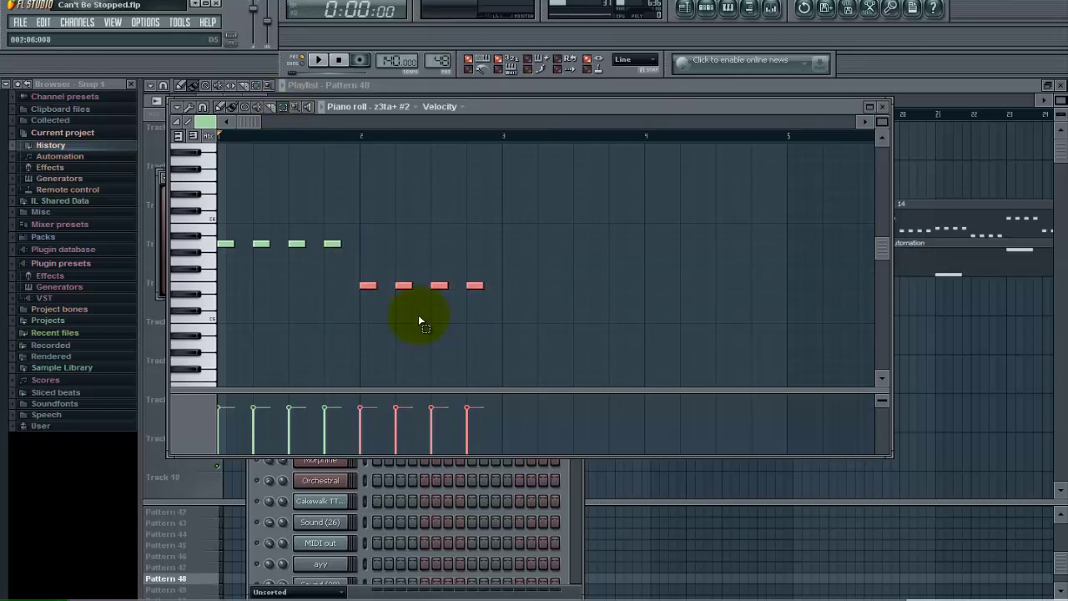
pyautogui.click(223, 107)
pyautogui.click(368, 285)
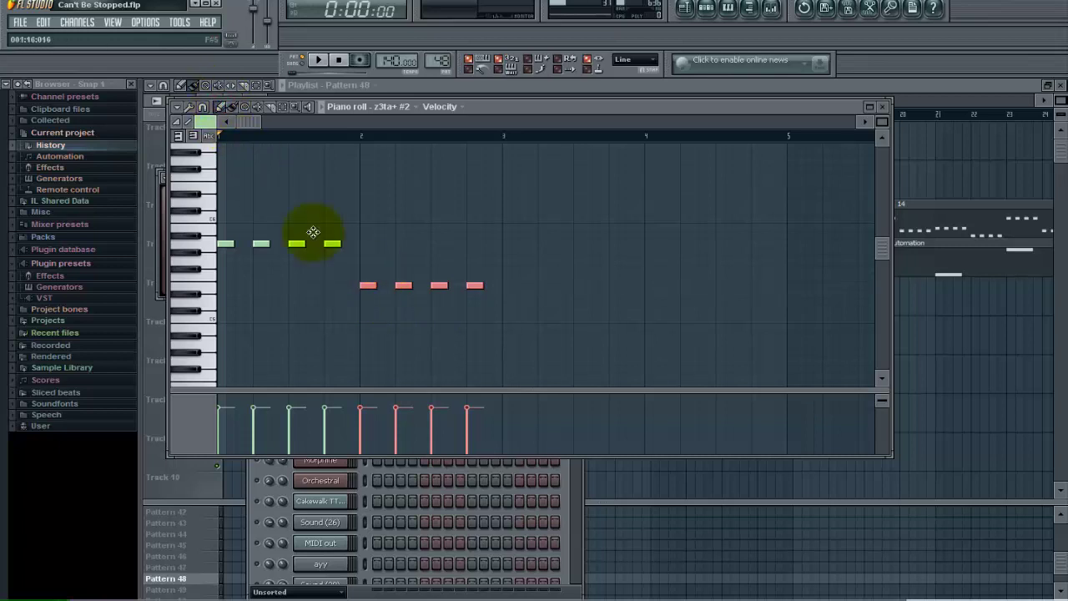
# - Show note names on the keyboard, copy the E5 group one step higher into bar 3, and play it
pyautogui.click(208, 135)
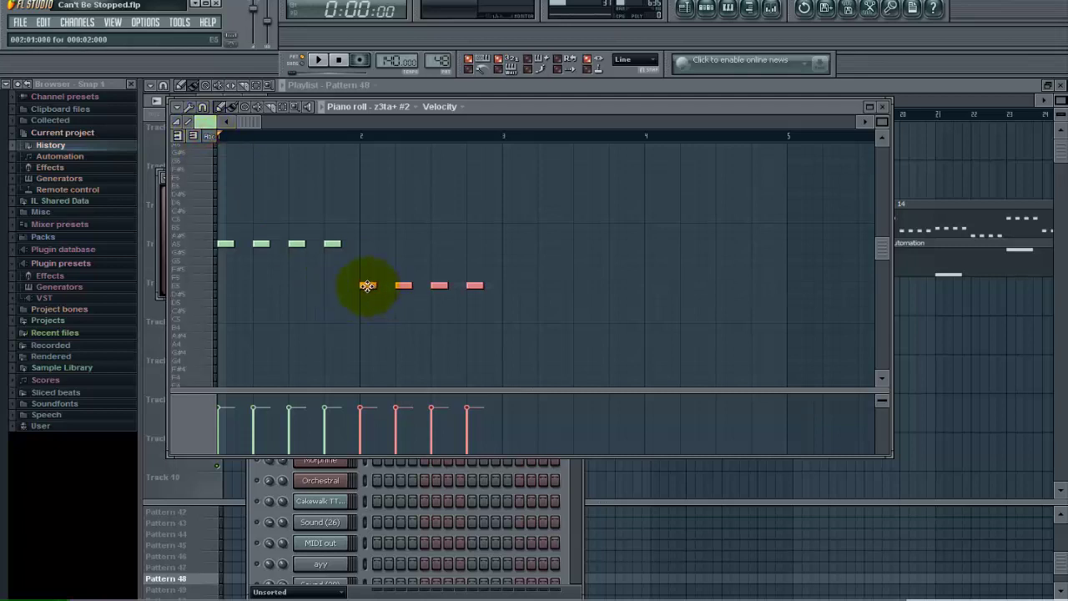
pyautogui.moveTo(367, 285); pyautogui.dragTo(511, 277)
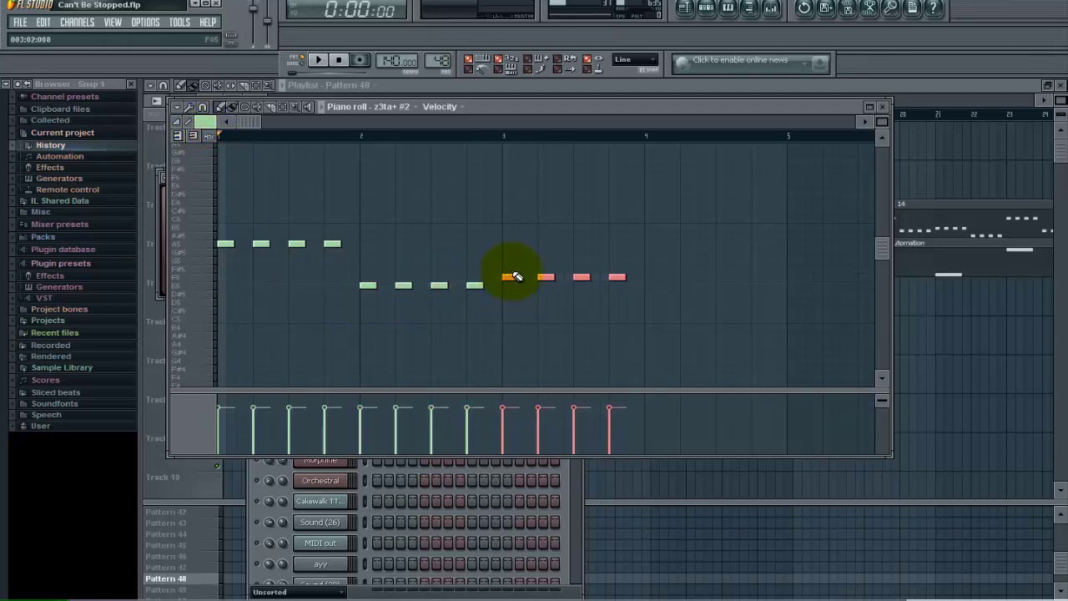
pyautogui.press('space')
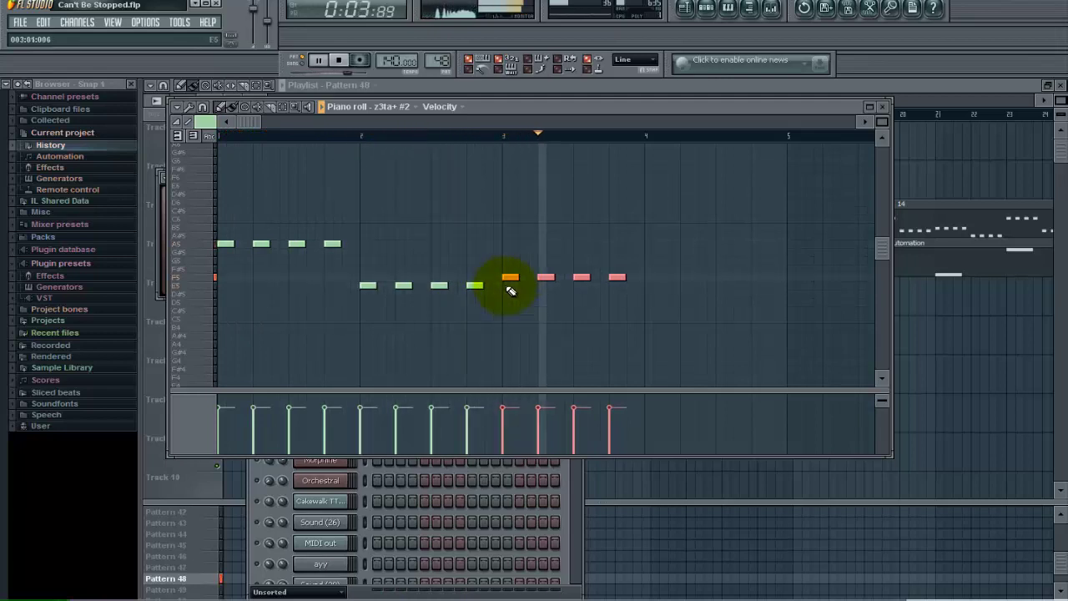
pyautogui.press('space')
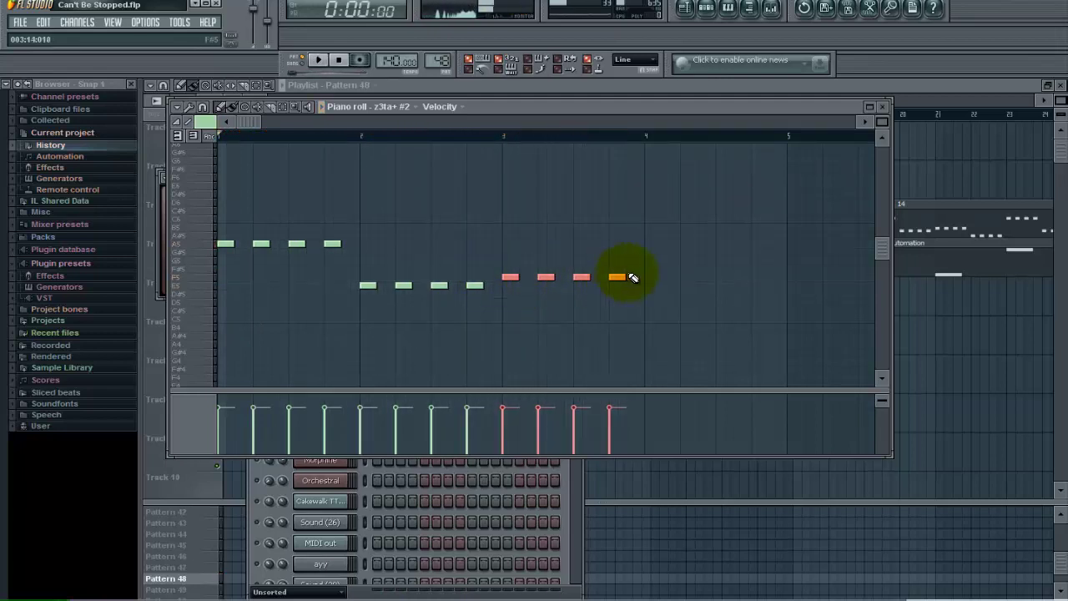
# - Delete the bar 3 copy and the E5 notes, keeping only the opening A5 group
pyautogui.rightClick(617, 277)
pyautogui.rightClick(582, 277)
pyautogui.rightClick(546, 277)
pyautogui.rightClick(510, 277)
pyautogui.rightClick(475, 285)
pyautogui.rightClick(439, 285)
pyautogui.rightClick(403, 285)
pyautogui.rightClick(368, 285)
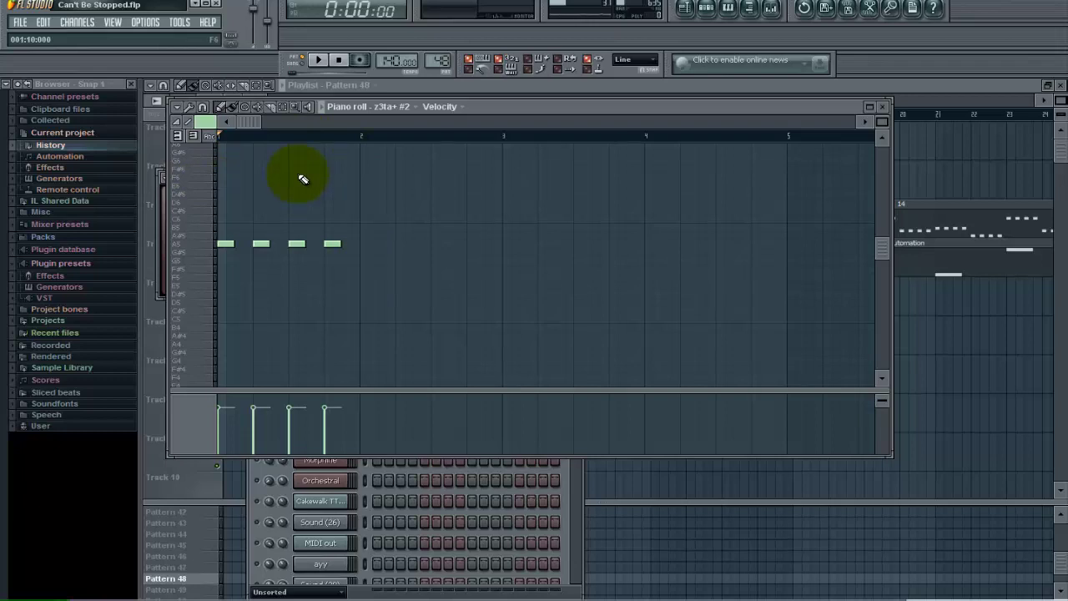
# - Select the four A5 notes and drag a lower copy of them into bar 2
pyautogui.hotkey('ctrl', 'a')
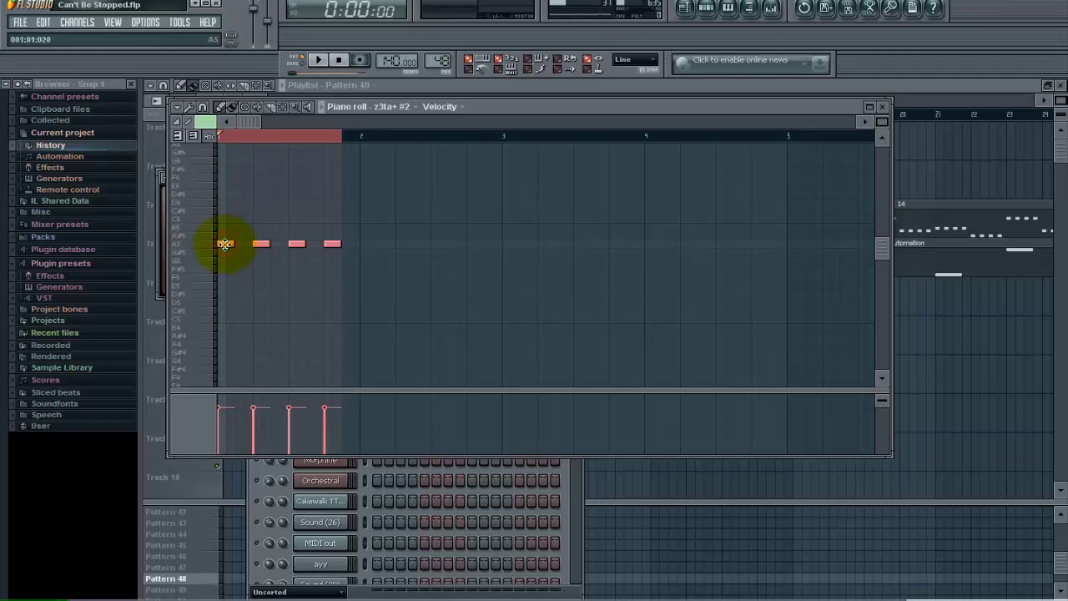
pyautogui.moveTo(227, 247); pyautogui.dragTo(651, 302)
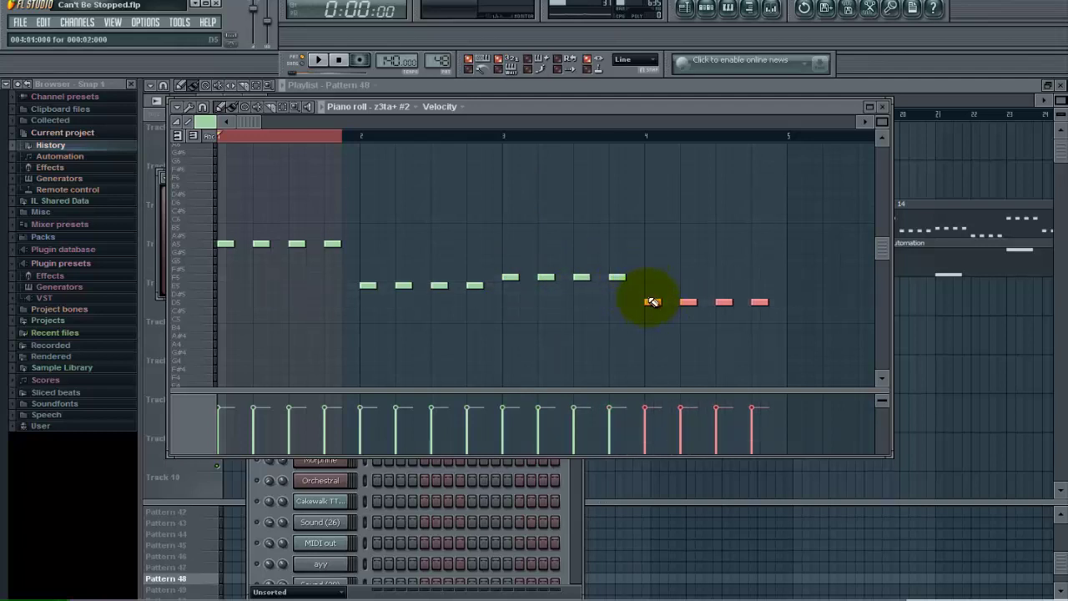
pyautogui.click(318, 60)
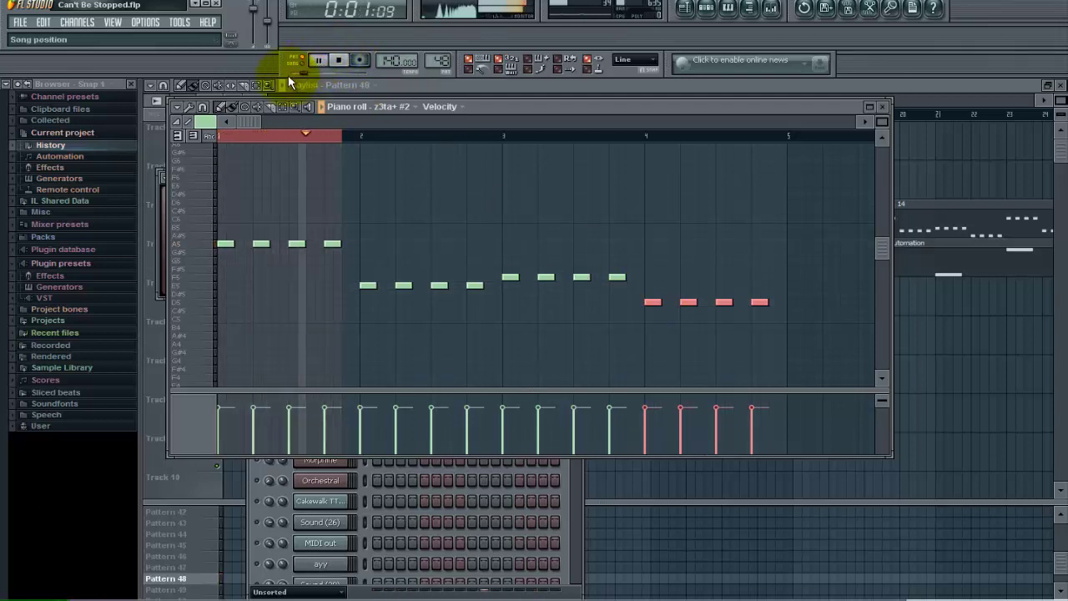
pyautogui.press('space')
pyautogui.click(365, 136)
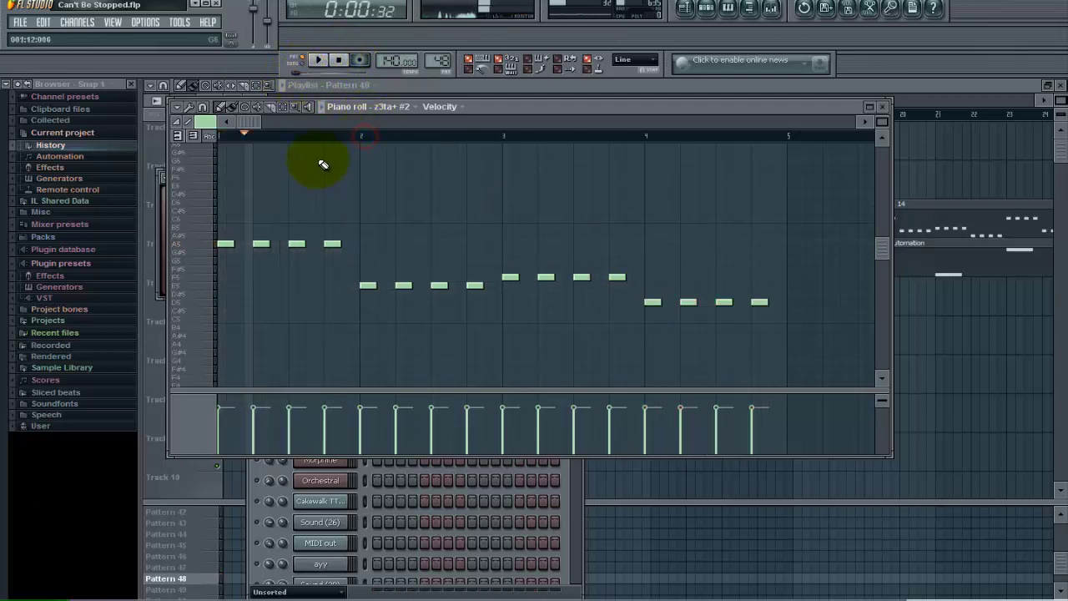
pyautogui.click(320, 62)
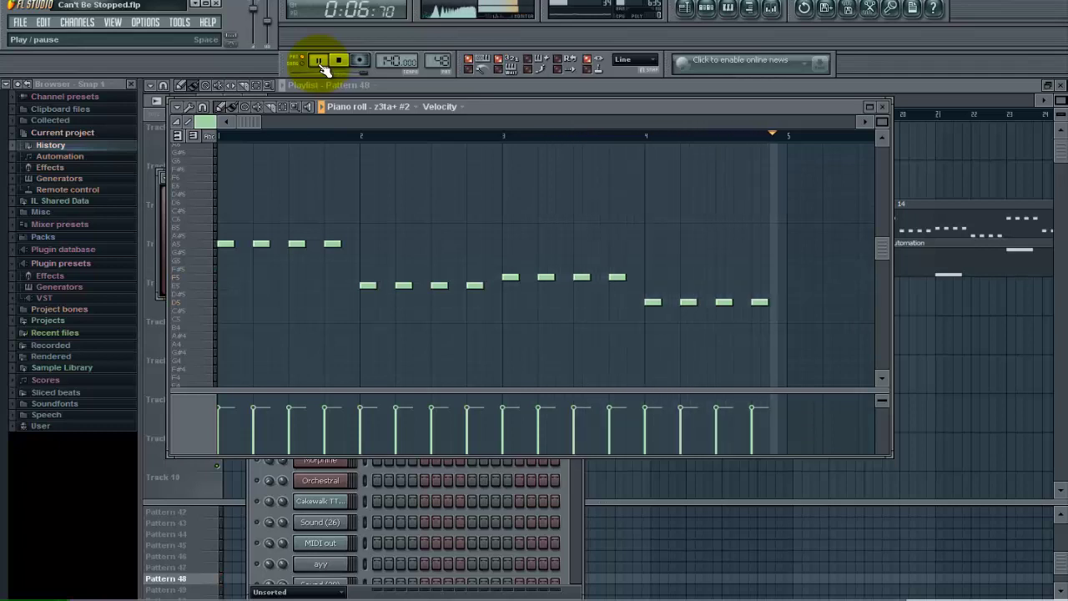
pyautogui.click(320, 62)
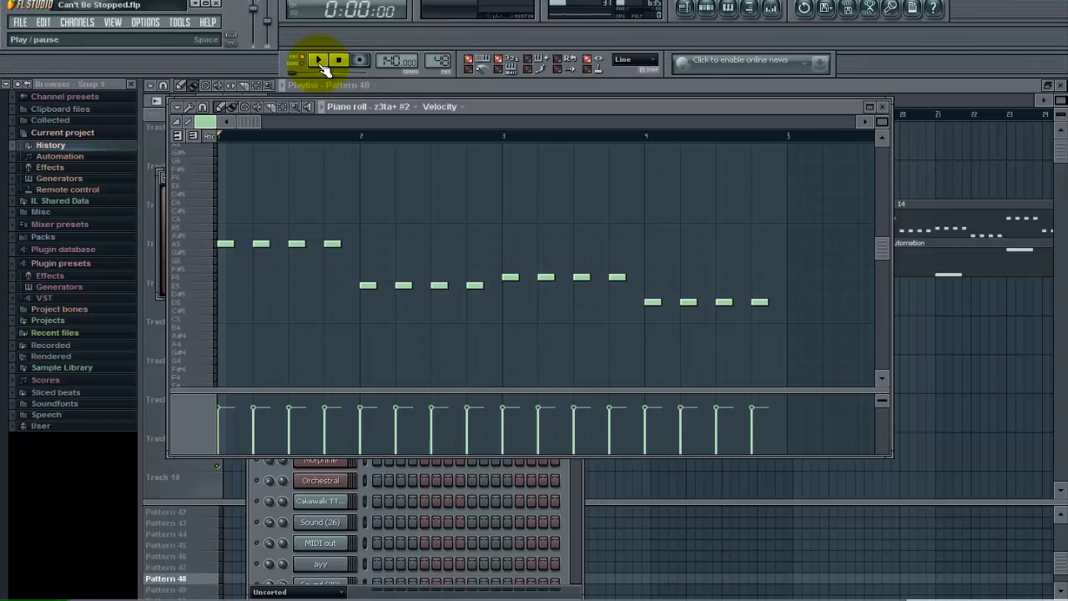
# - Select all sixteen notes and copy the whole A5–E5–F5–D5 melody to begin at bar 5
pyautogui.hotkey('ctrl', 'a')
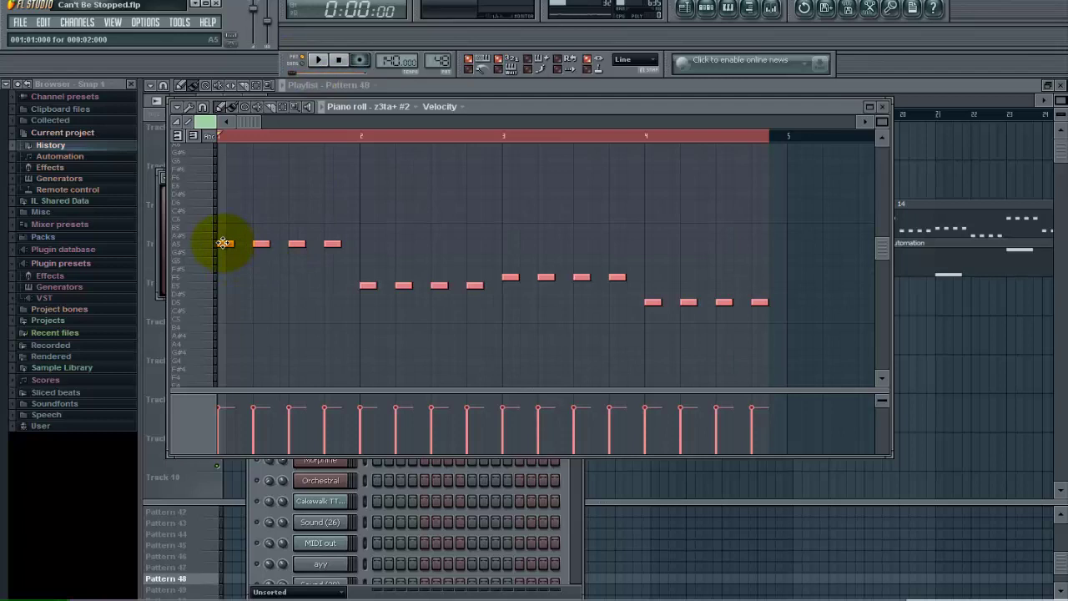
pyautogui.keyDown('shift'); pyautogui.moveTo(223, 243); pyautogui.dragTo(797, 243); pyautogui.keyUp('shift')
pyautogui.moveTo(254, 120); pyautogui.dragTo(523, 158)
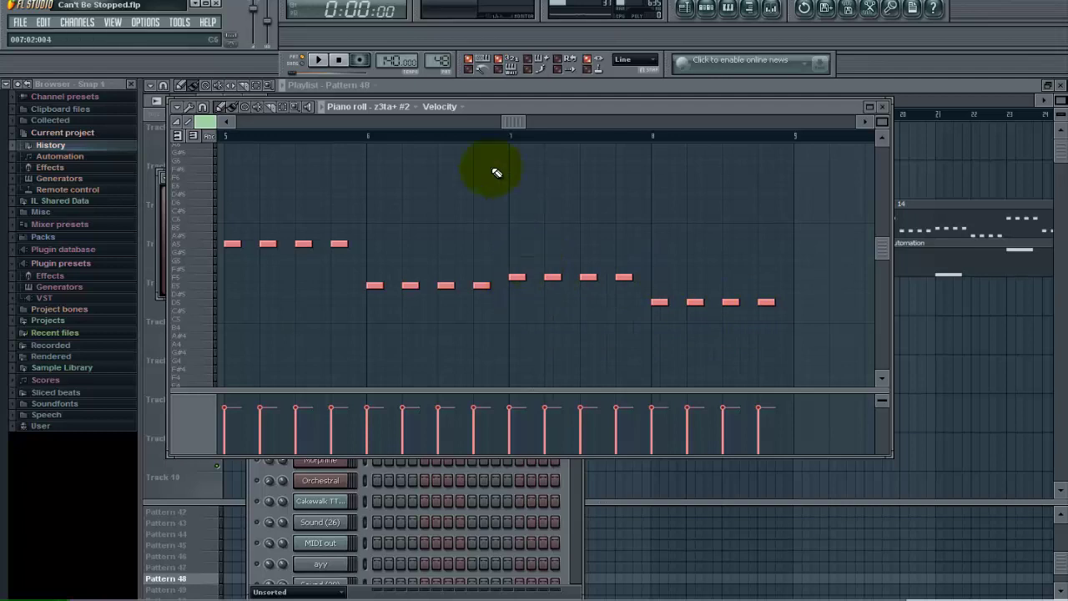
pyautogui.click(284, 108)
pyautogui.moveTo(522, 246); pyautogui.dragTo(773, 335)
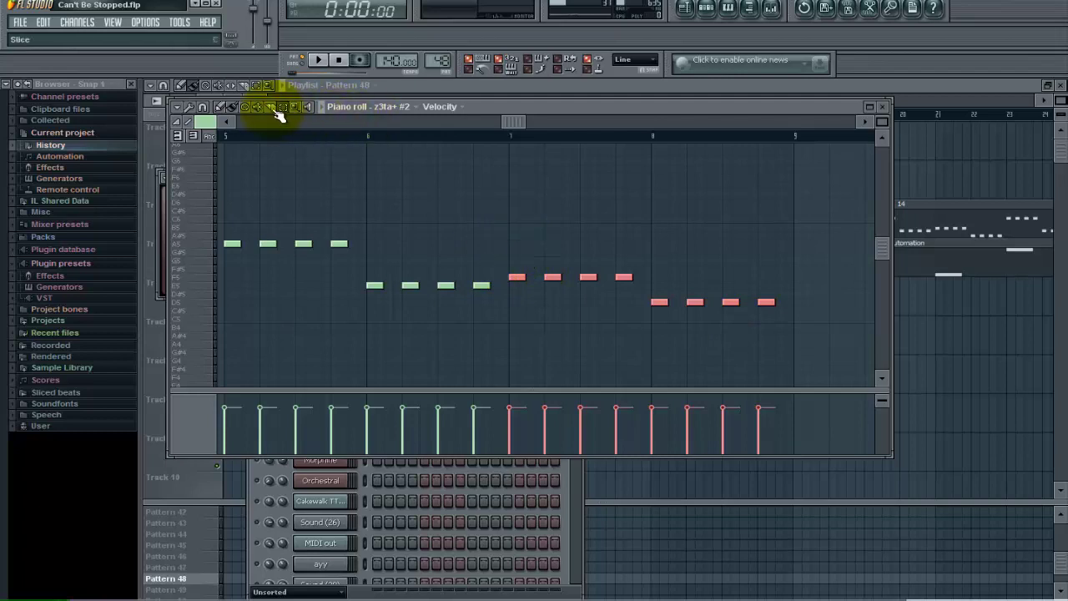
pyautogui.click(230, 137)
pyautogui.press('space')
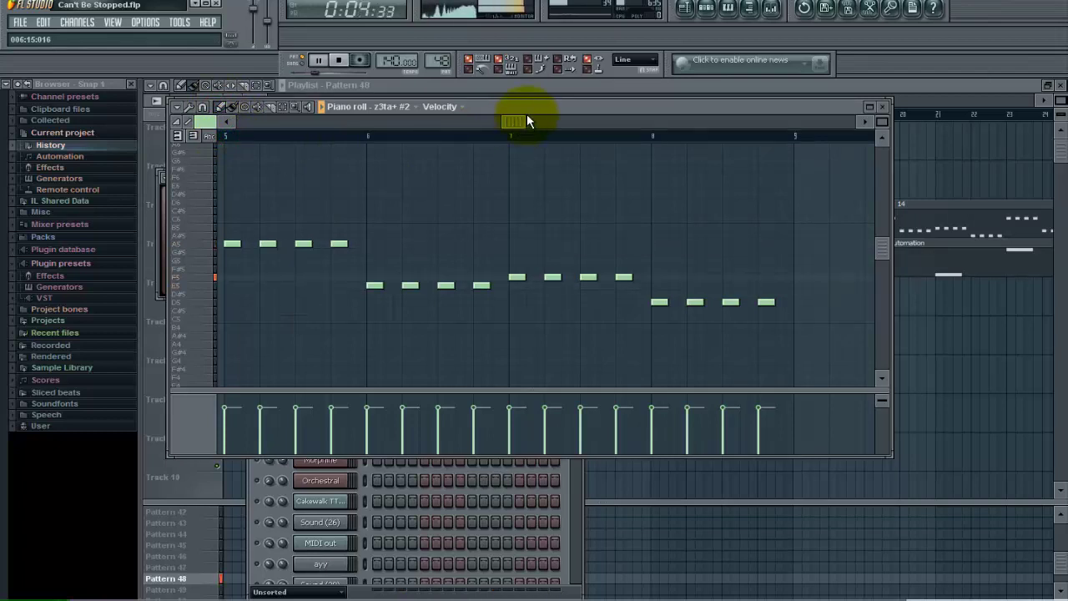
pyautogui.rightClick(730, 302)
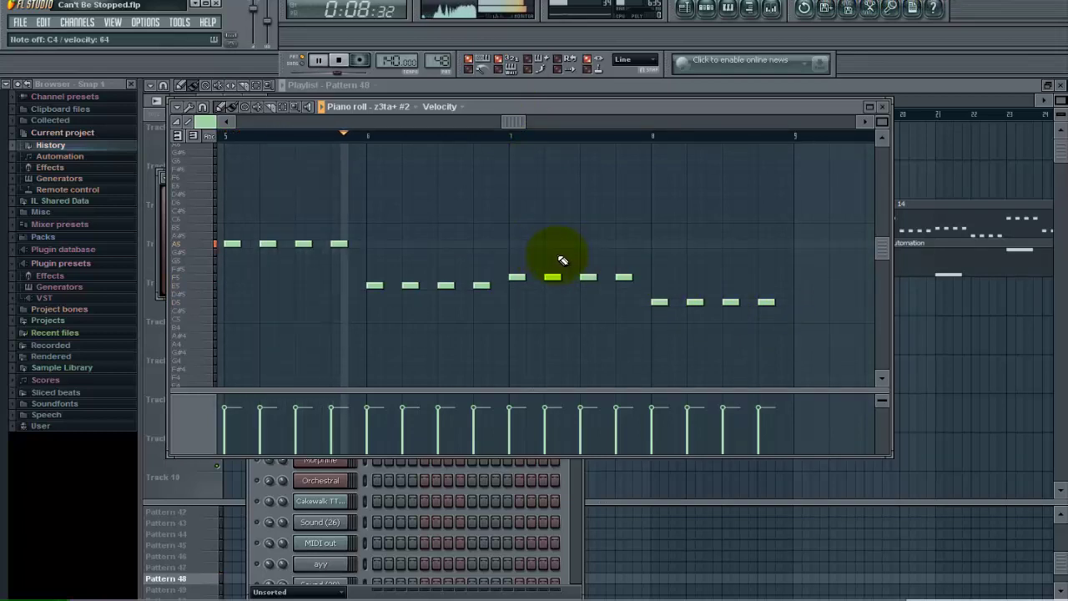
pyautogui.hotkey('ctrl', 'z')
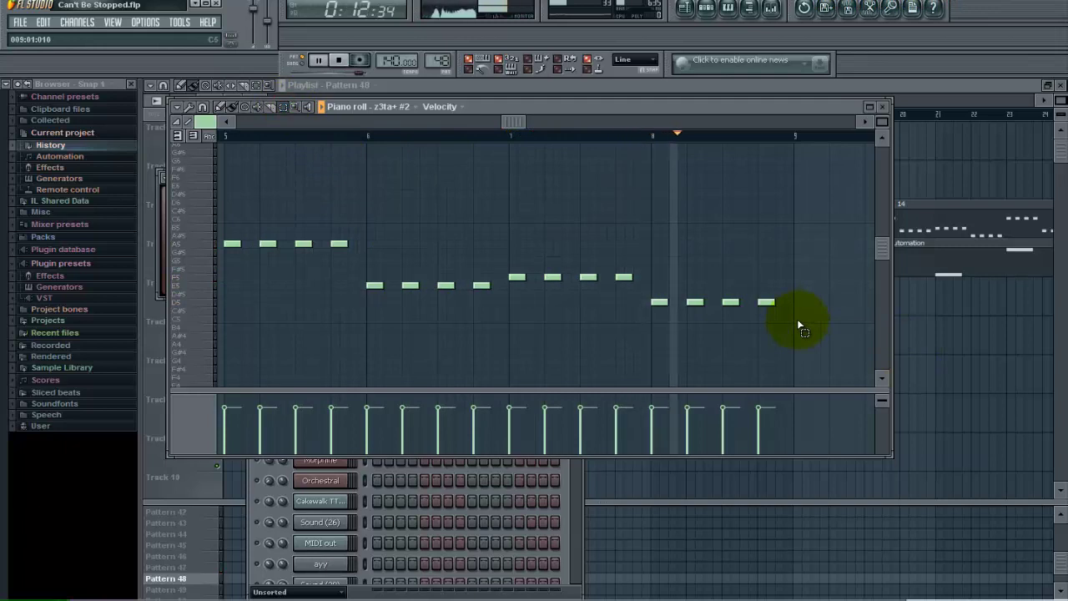
pyautogui.press('space')
# - Raise the copied melody's last eight notes so bars 7–8 sit on C6 and A5, and preview
pyautogui.moveTo(793, 322); pyautogui.dragTo(511, 242)
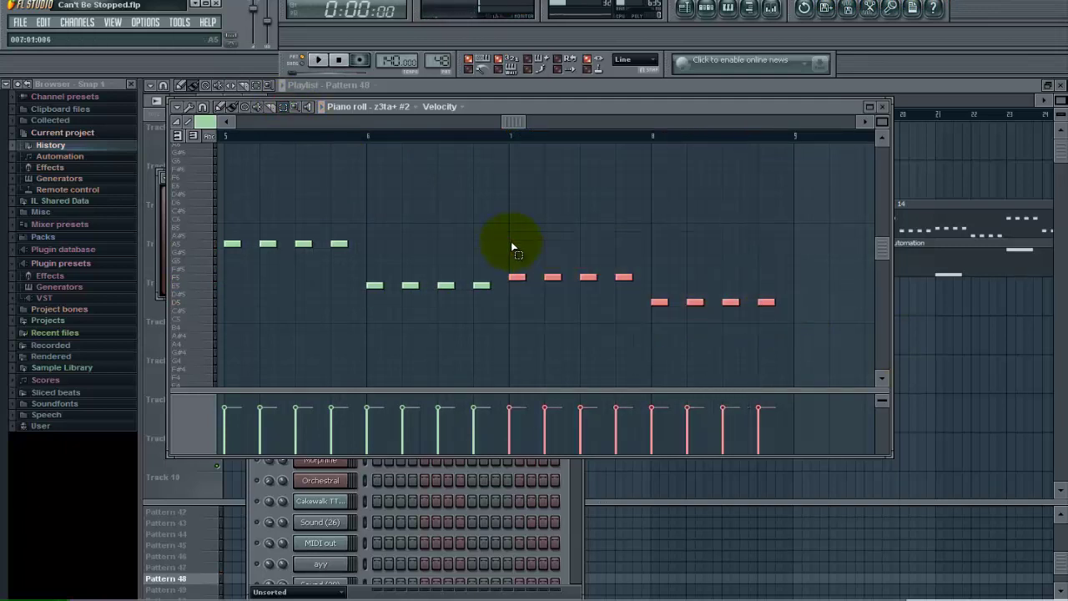
pyautogui.click(221, 107)
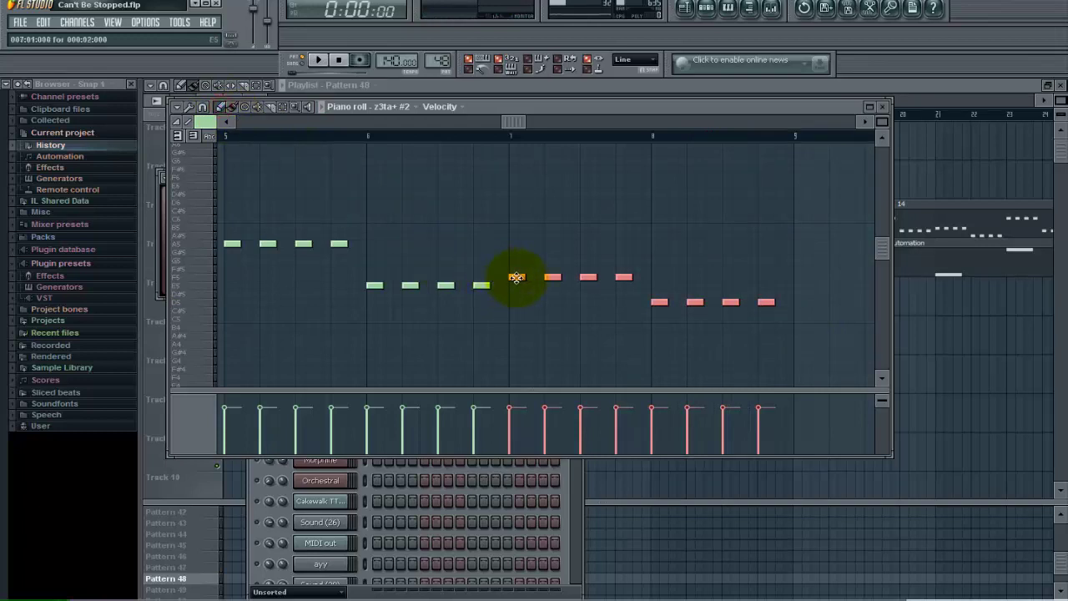
pyautogui.moveTo(516, 277); pyautogui.dragTo(512, 218)
pyautogui.press('space')
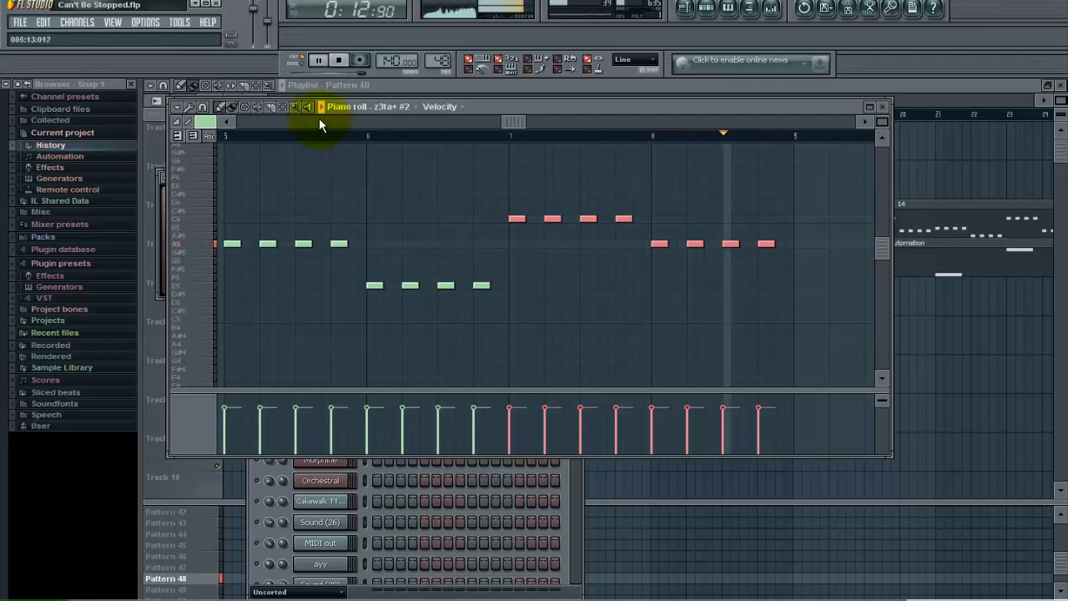
pyautogui.press('space')
pyautogui.moveTo(786, 260); pyautogui.dragTo(660, 238)
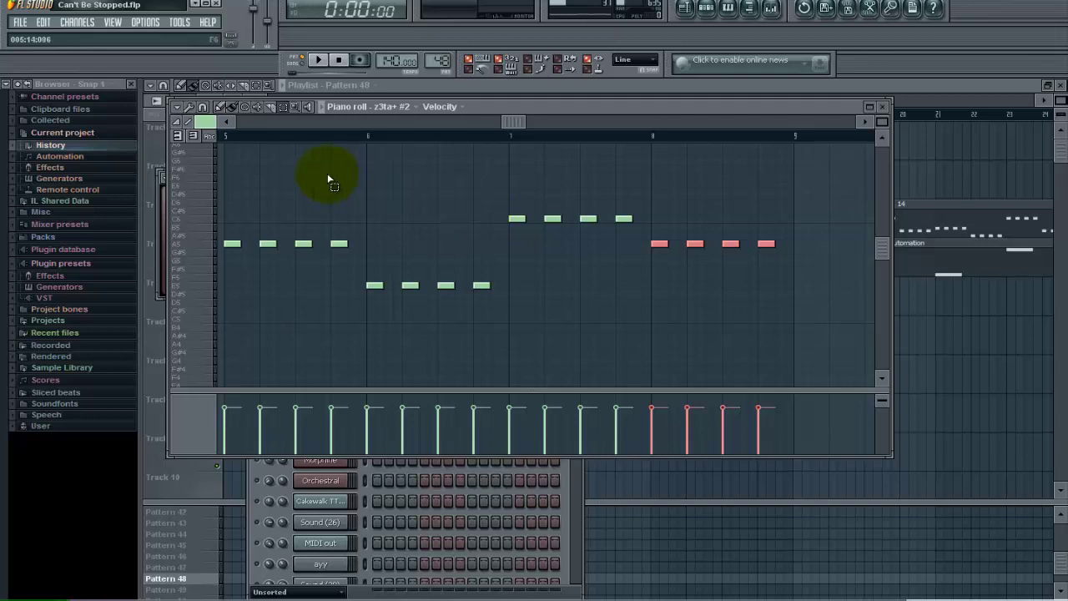
# - Nudge the final four notes in bar 8 up to B5 and play them back
pyautogui.click(221, 107)
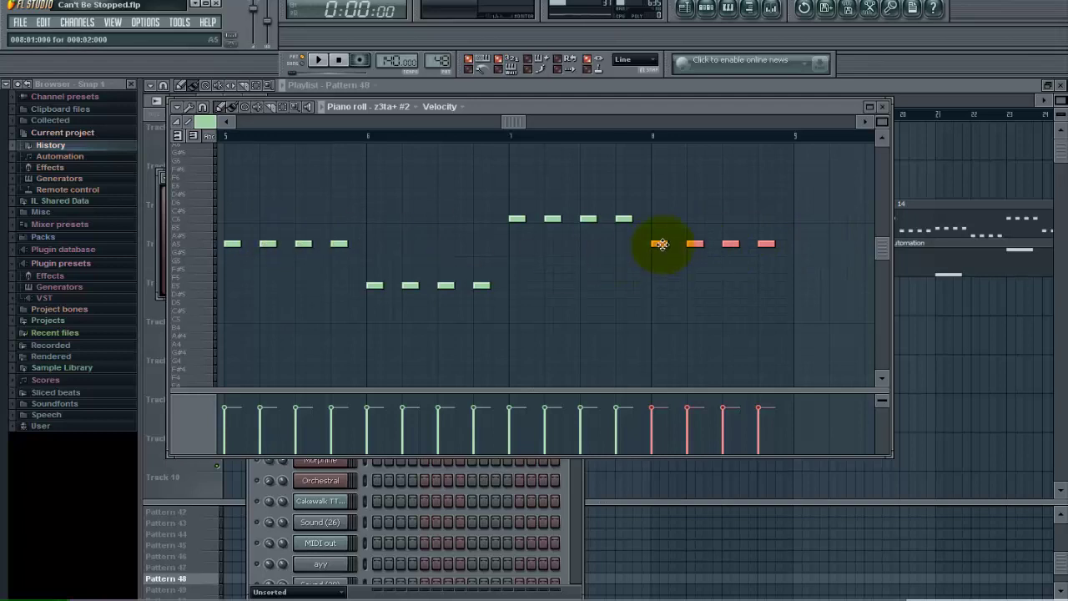
pyautogui.moveTo(659, 242); pyautogui.dragTo(659, 225)
pyautogui.press('space')
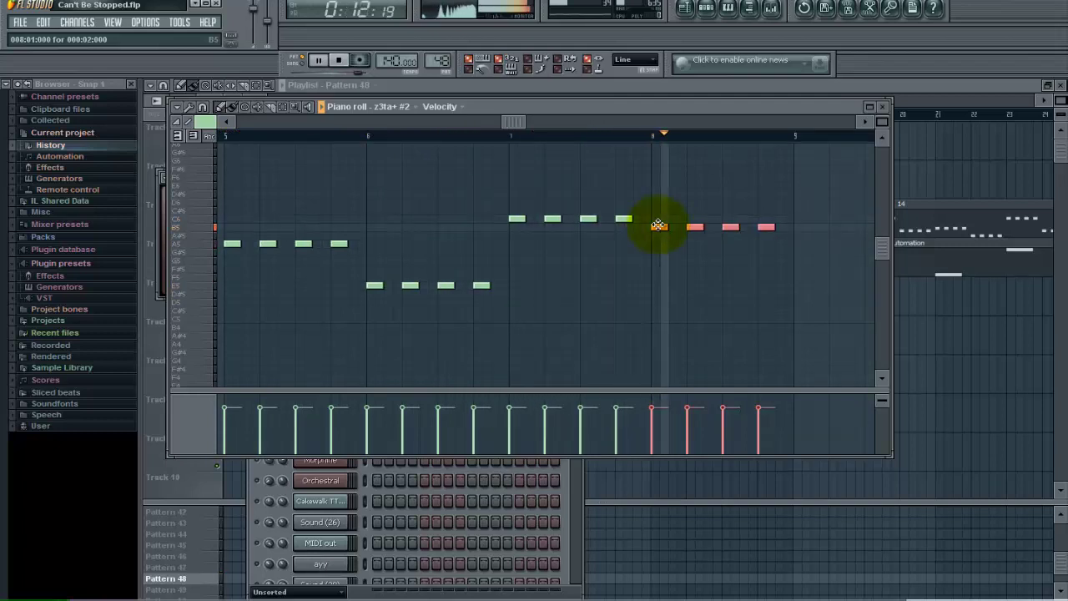
pyautogui.press('space')
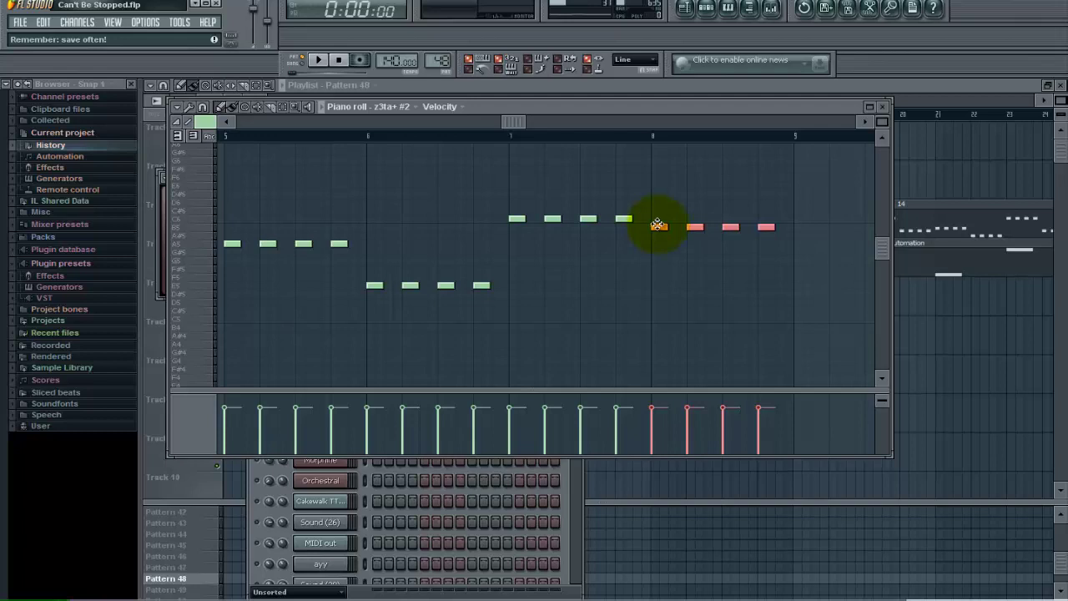
# - Return to bar 1, select every note, and duplicate the melody eight semitones higher, starting on F6
pyautogui.moveTo(518, 123); pyautogui.dragTo(225, 119)
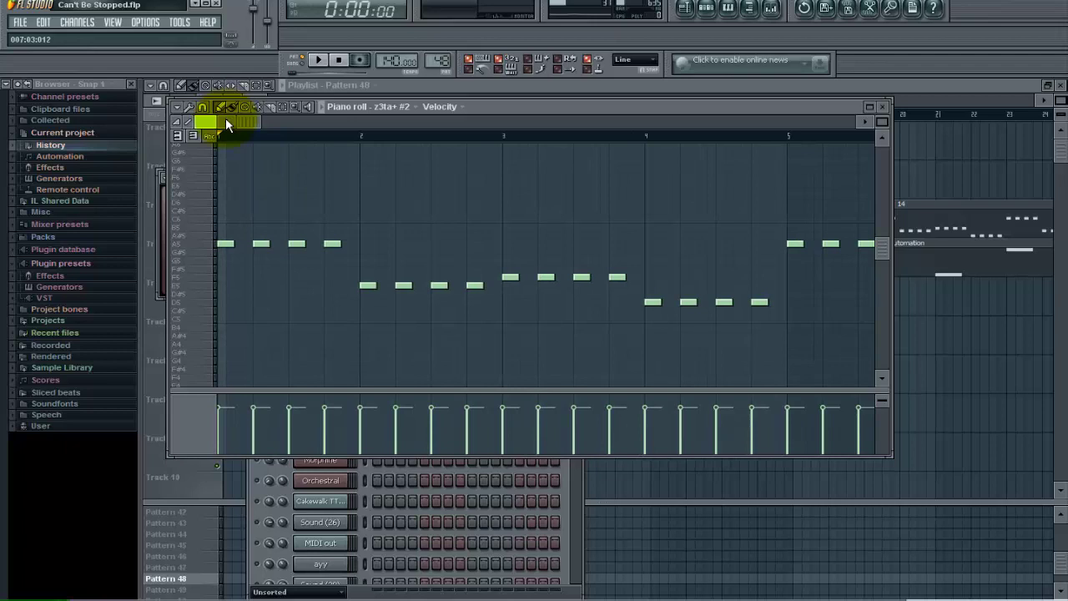
pyautogui.hotkey('ctrl', 'a')
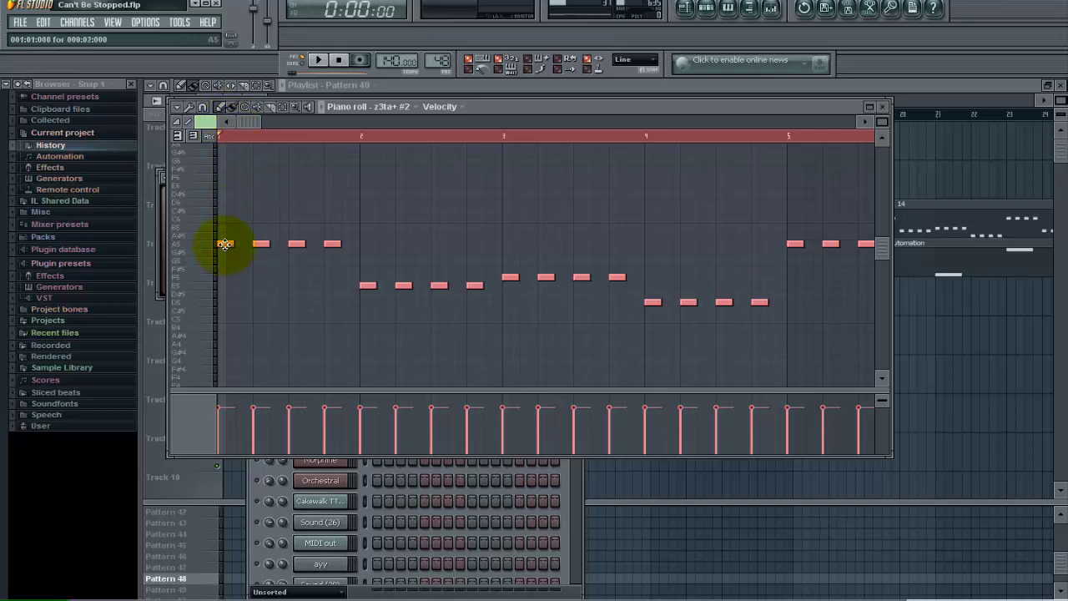
pyautogui.moveTo(225, 244); pyautogui.dragTo(216, 179)
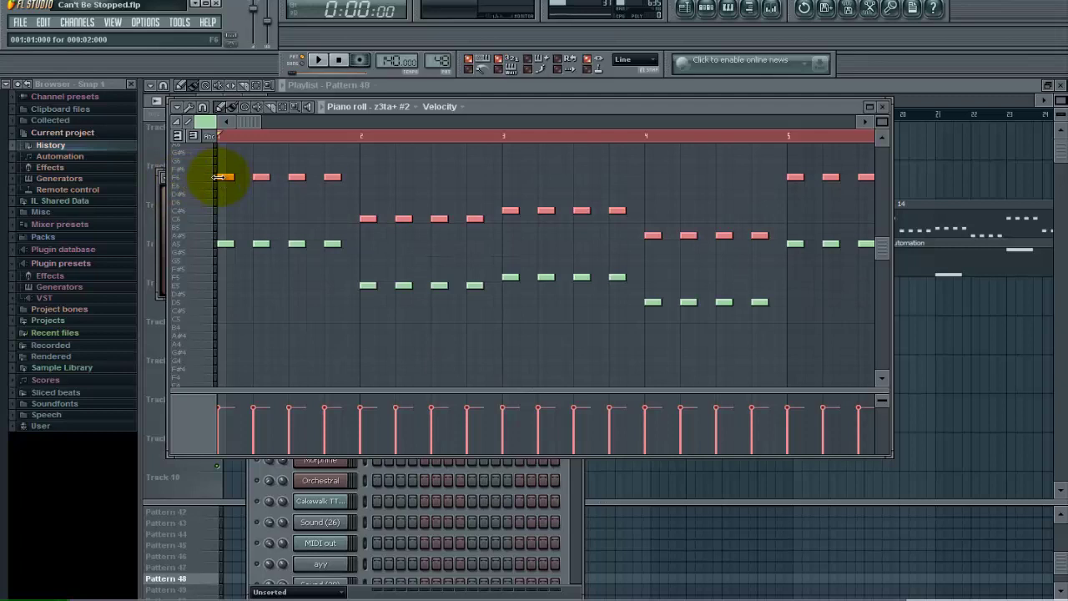